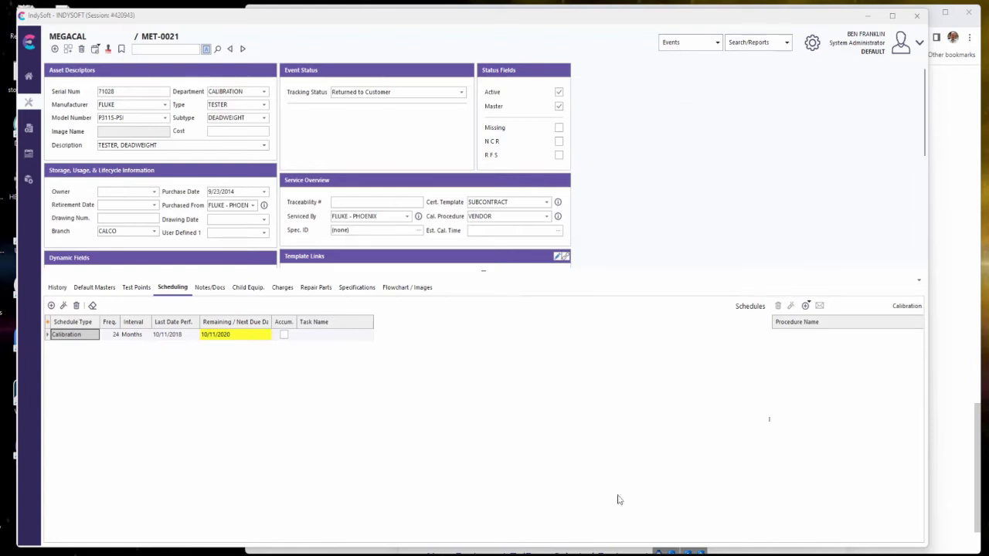
Switch to PrintBuilder, open the DUE LIST BY BRANCH2 equipment report template, and check how many records its filter returns.
{"action": "left_click", "coordinate": [573, 553]}
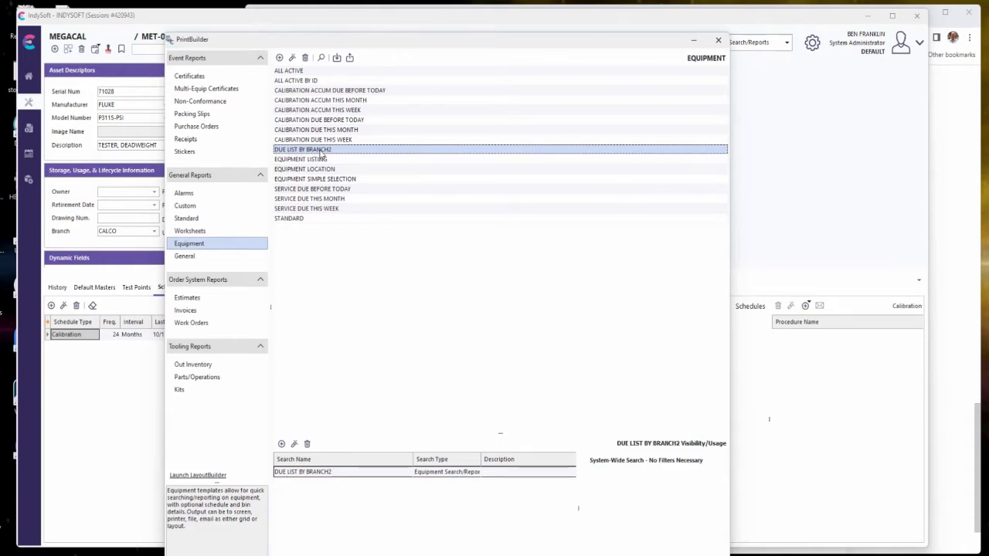
{"action": "double_click", "coordinate": [321, 152]}
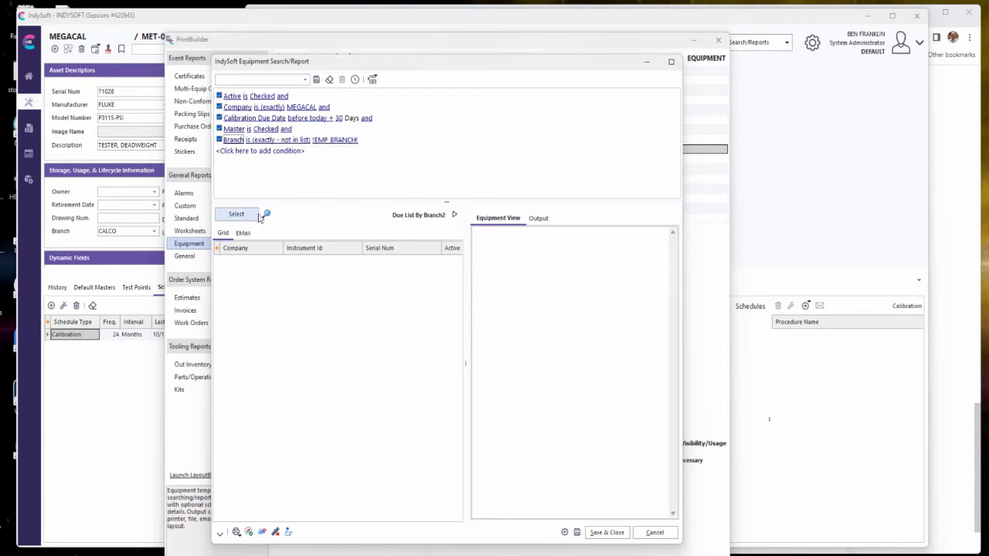
{"action": "left_click", "coordinate": [265, 214]}
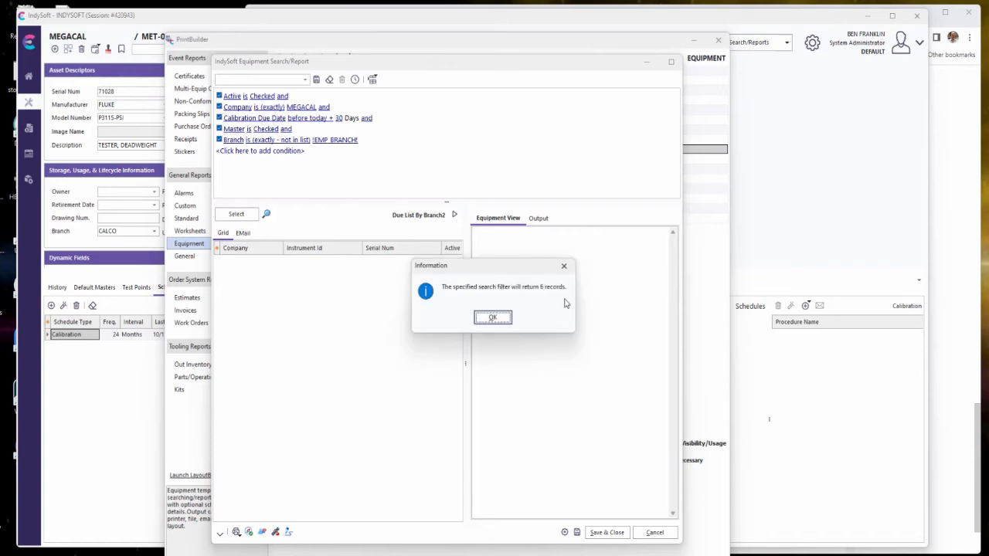
{"action": "left_click", "coordinate": [495, 317]}
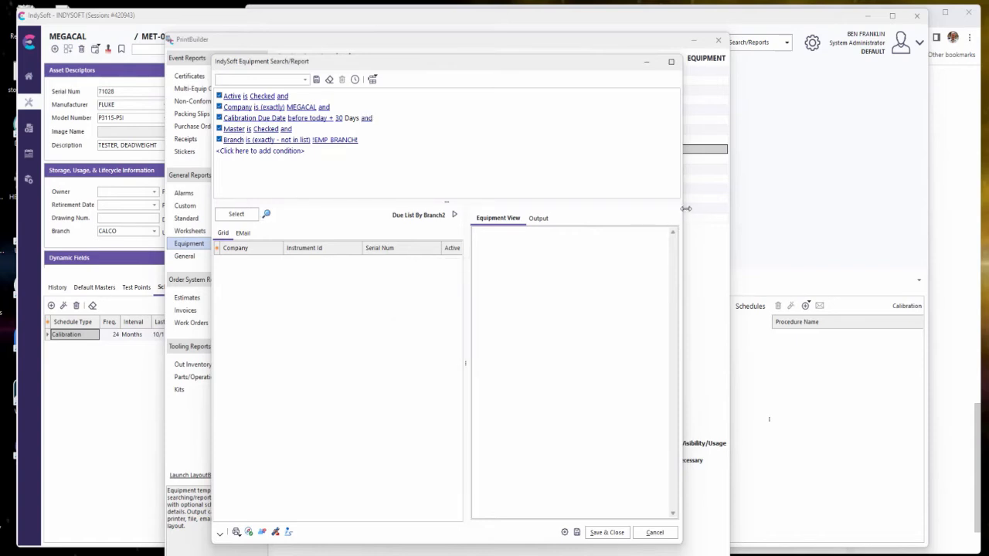
List the equipment matching the filter in a widened report window and add a Branch column after Company in the results grid.
{"action": "left_click_drag", "start_coordinate": [686, 207], "coordinate": [835, 208]}
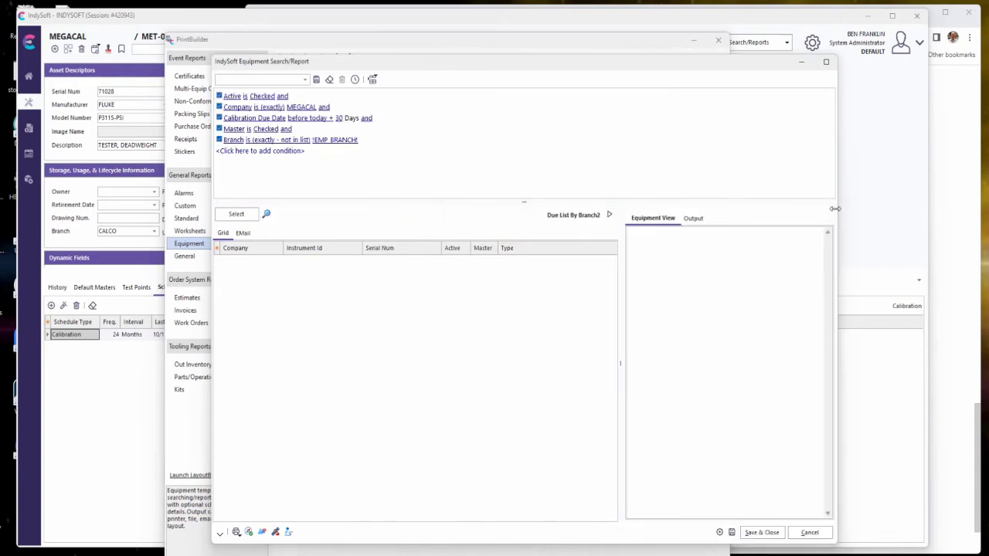
{"action": "left_click", "coordinate": [244, 216]}
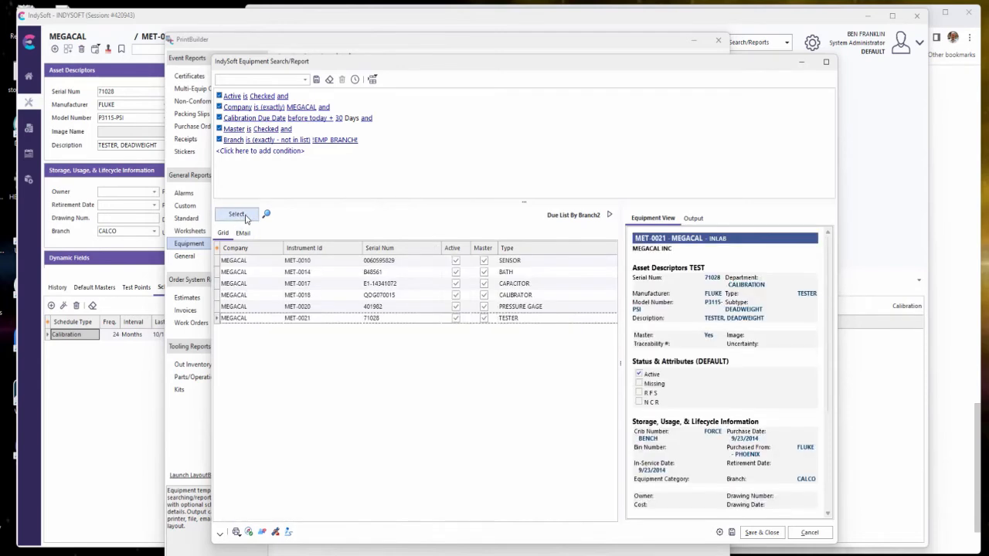
{"action": "left_click", "coordinate": [357, 284]}
{"action": "right_click", "coordinate": [360, 280]}
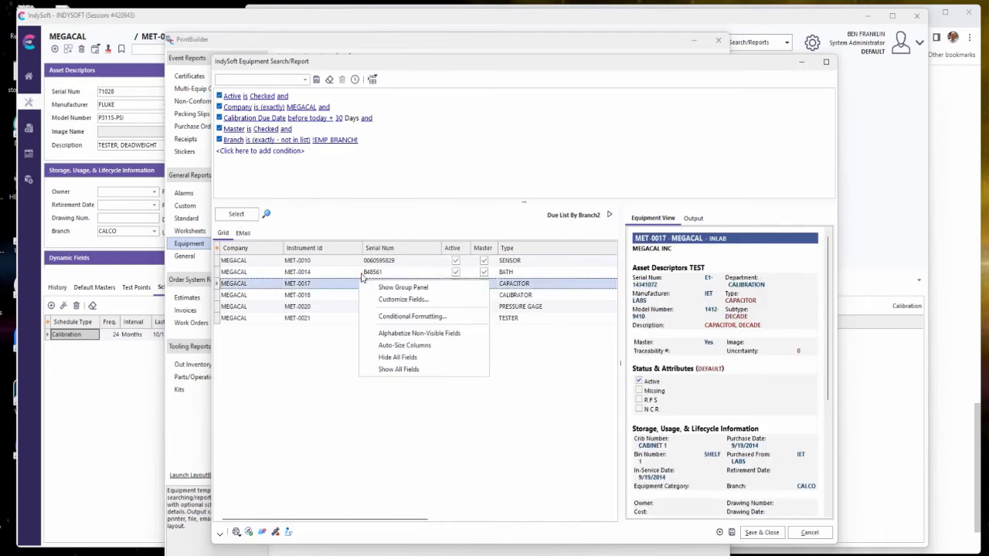
{"action": "left_click", "coordinate": [403, 299]}
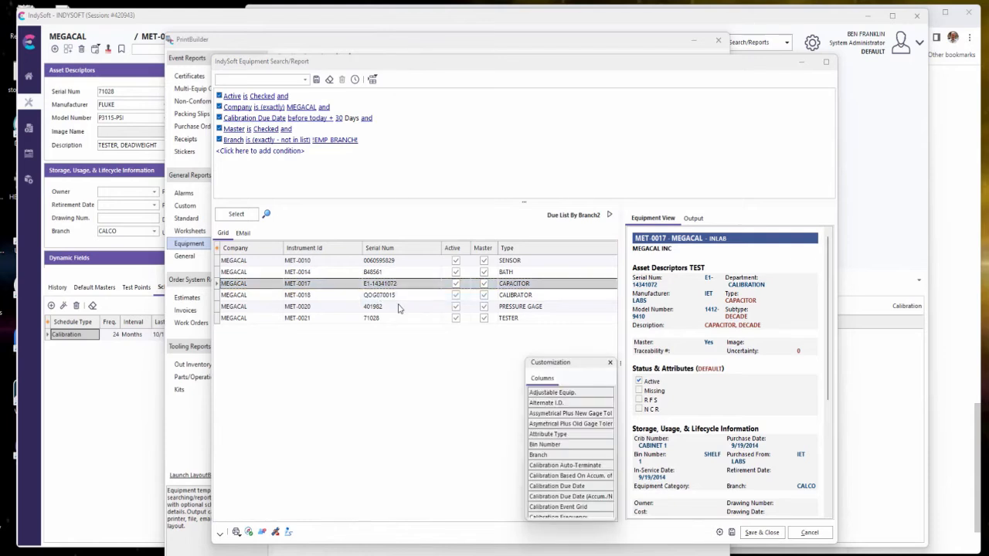
{"action": "left_click_drag", "start_coordinate": [543, 455], "coordinate": [284, 249]}
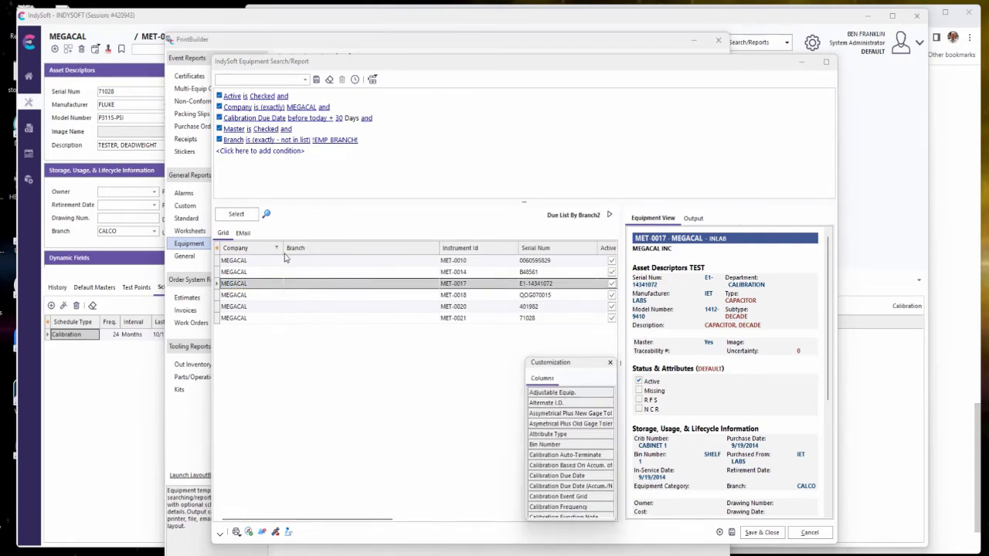
{"action": "left_click", "coordinate": [609, 362]}
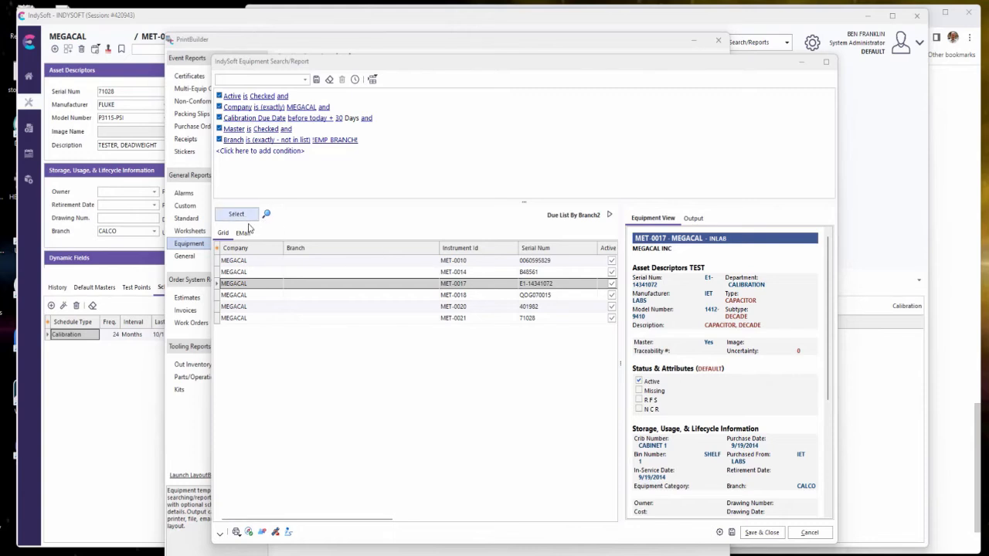
Reload the results to check each instrument's branch in a narrowed Branch column, and leave the report template without saving.
{"action": "left_click", "coordinate": [247, 220]}
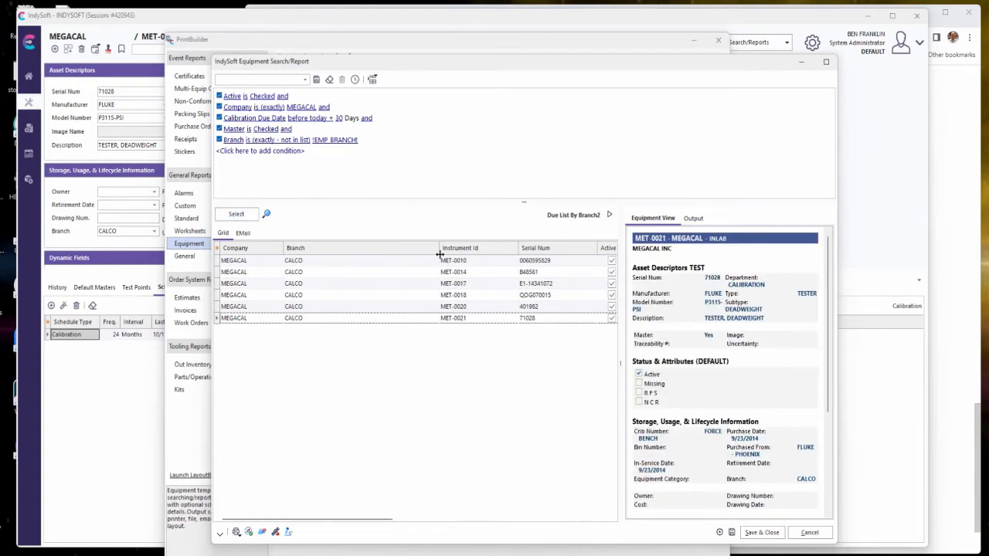
{"action": "left_click_drag", "start_coordinate": [439, 252], "coordinate": [341, 255]}
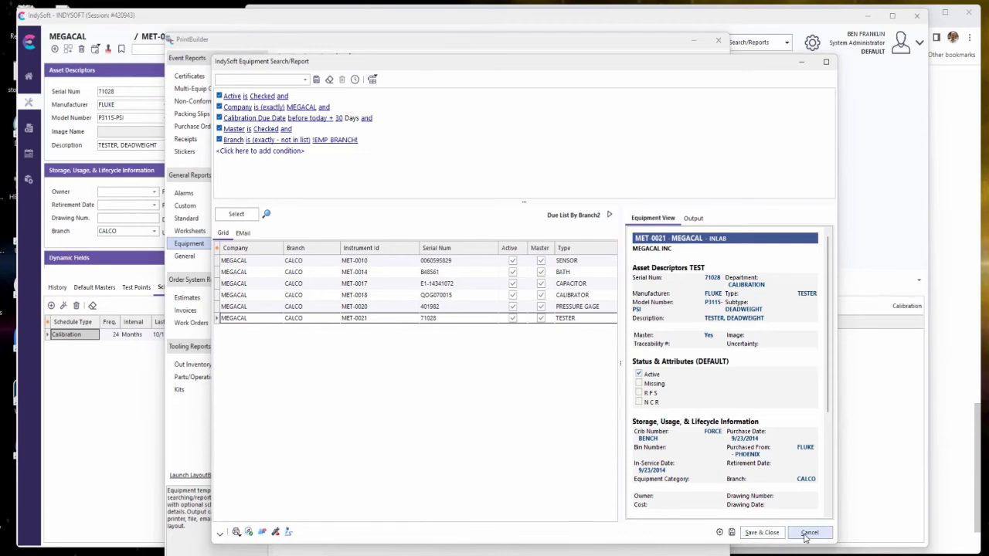
{"action": "left_click", "coordinate": [807, 533]}
{"action": "left_click", "coordinate": [693, 42]}
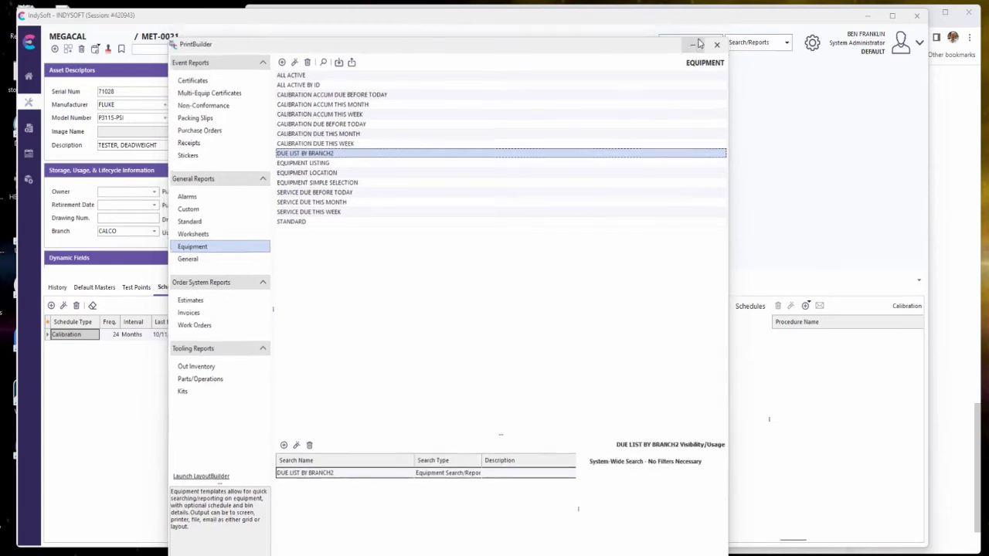
Run the Due List By Branch2 report from the main equipment screen, review the listed equipment, and close it.
{"action": "left_click", "coordinate": [786, 45]}
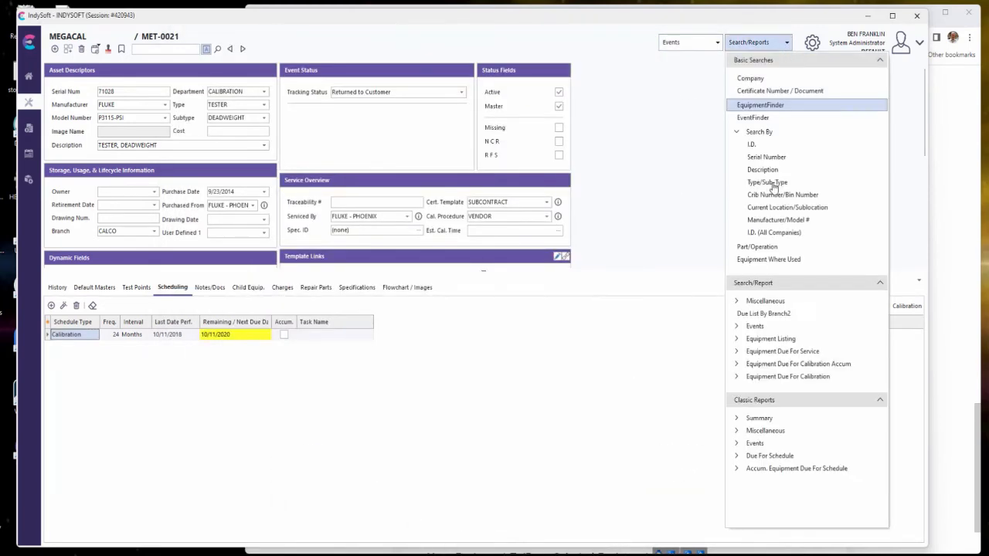
{"action": "left_click", "coordinate": [743, 315]}
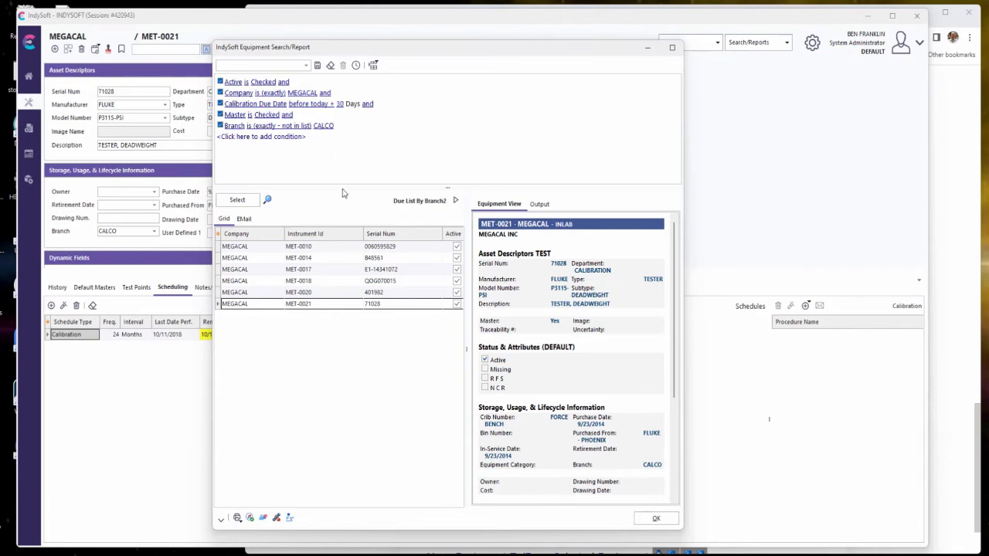
{"action": "left_click", "coordinate": [656, 518]}
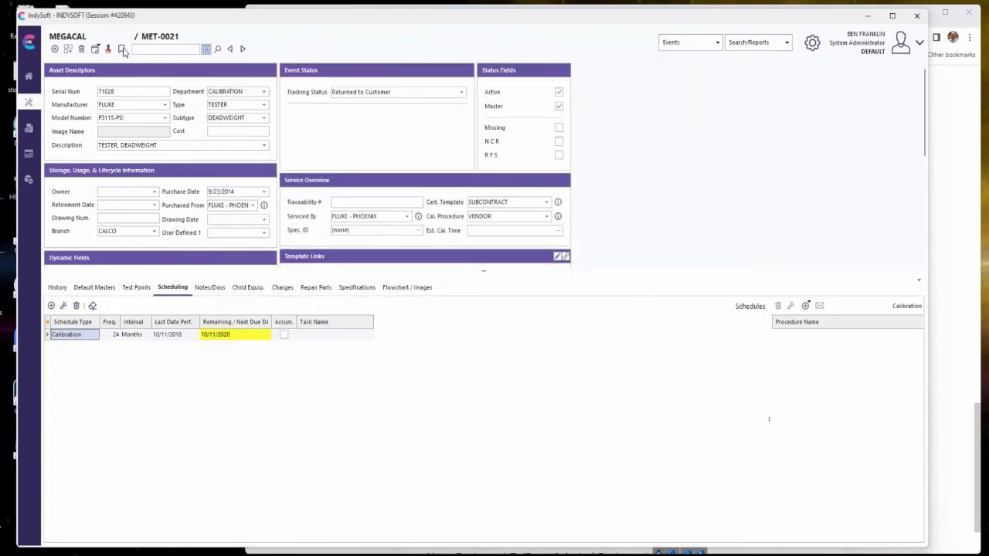
Log out and sign in as another user by entering that account's user name and password.
{"action": "left_click", "coordinate": [919, 42]}
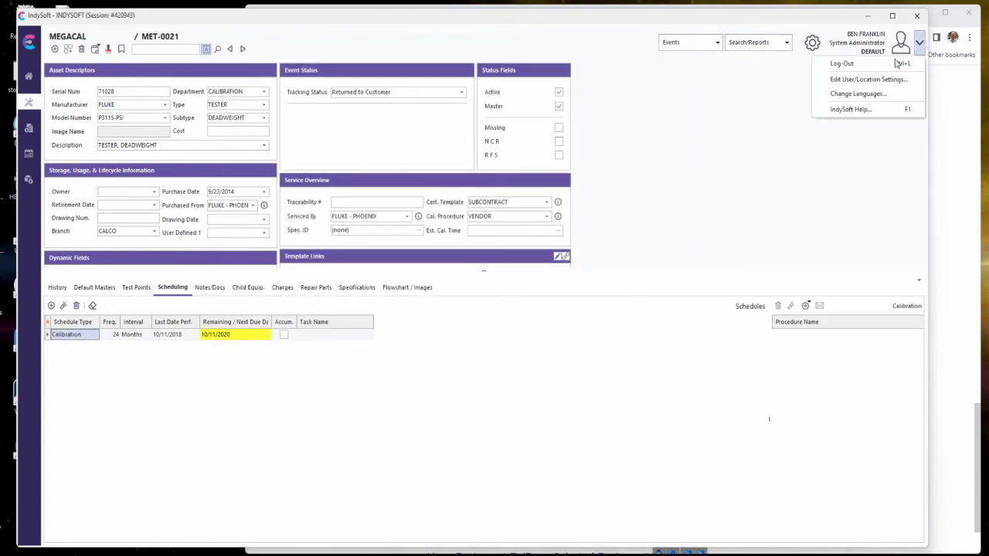
{"action": "left_click", "coordinate": [842, 64]}
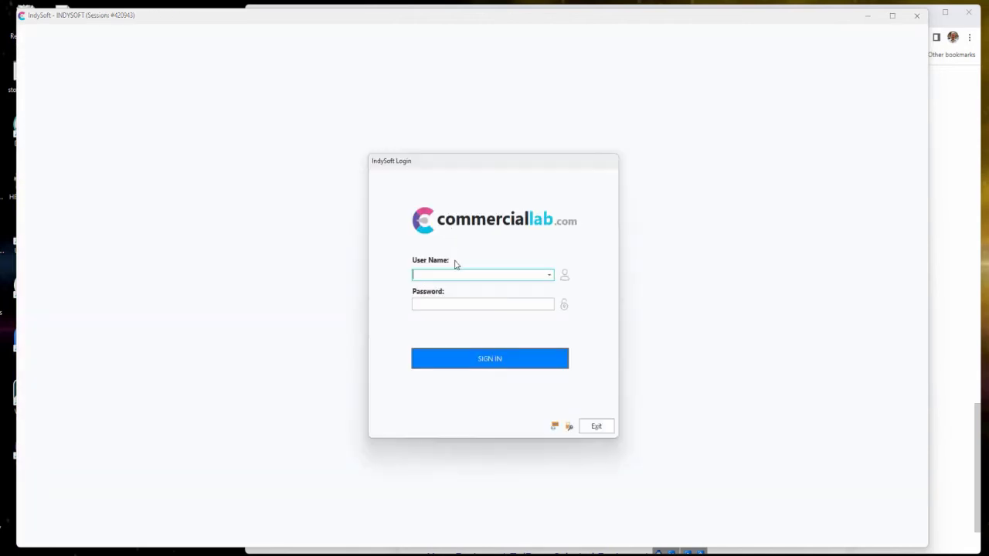
{"action": "type", "text": "MIKEL"}
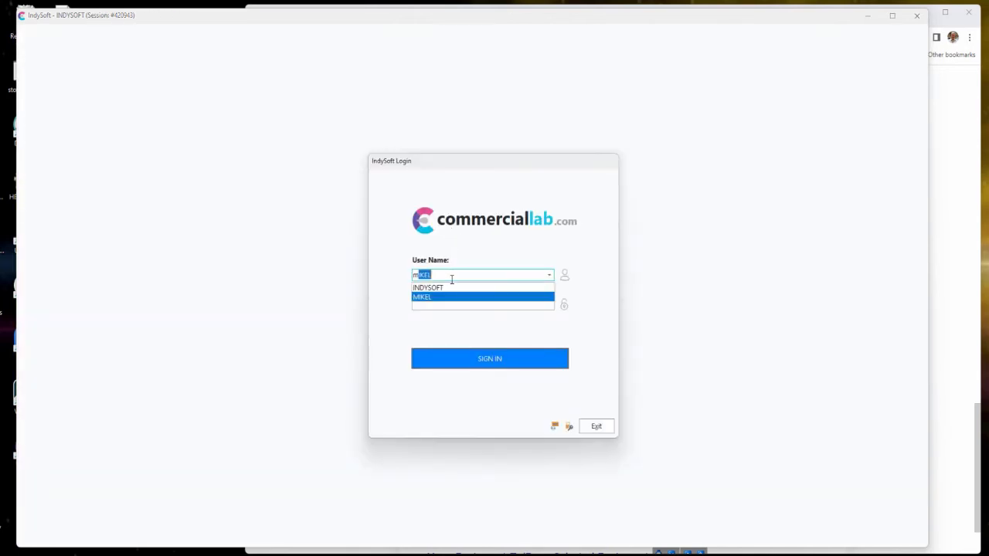
{"action": "key", "text": "Tab"}
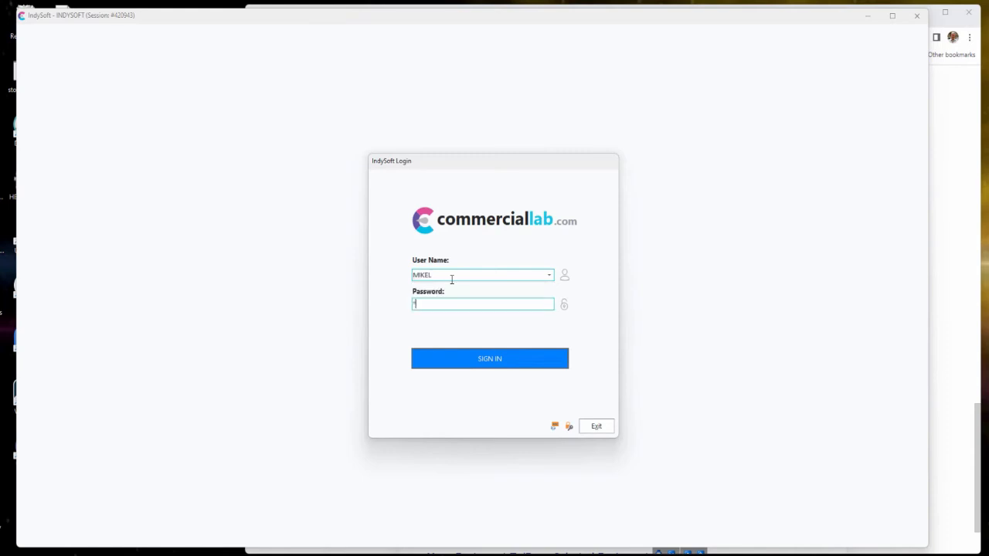
{"action": "key", "text": "Return"}
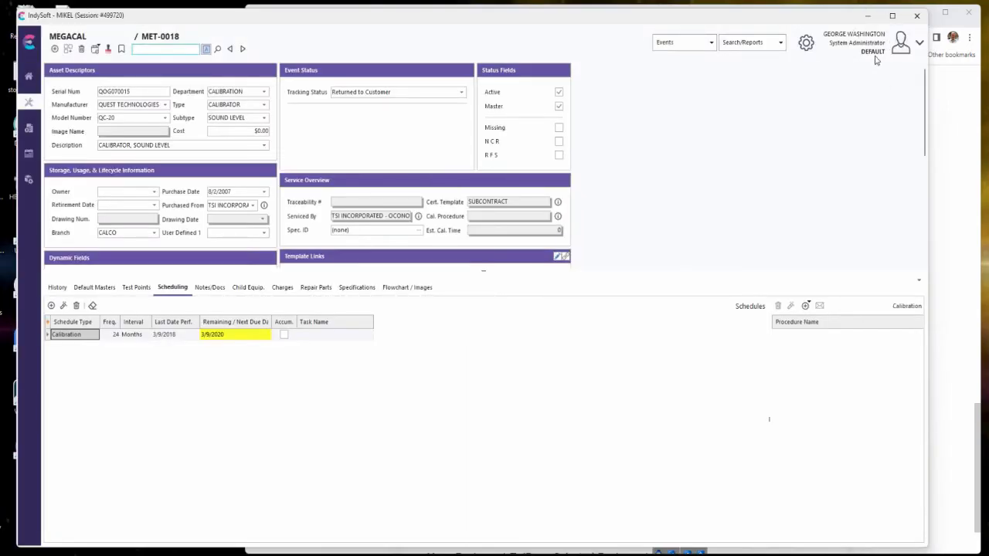
Run the Due List By Branch2 report under this login and widen its window to review the branch filter and results.
{"action": "left_click", "coordinate": [774, 42]}
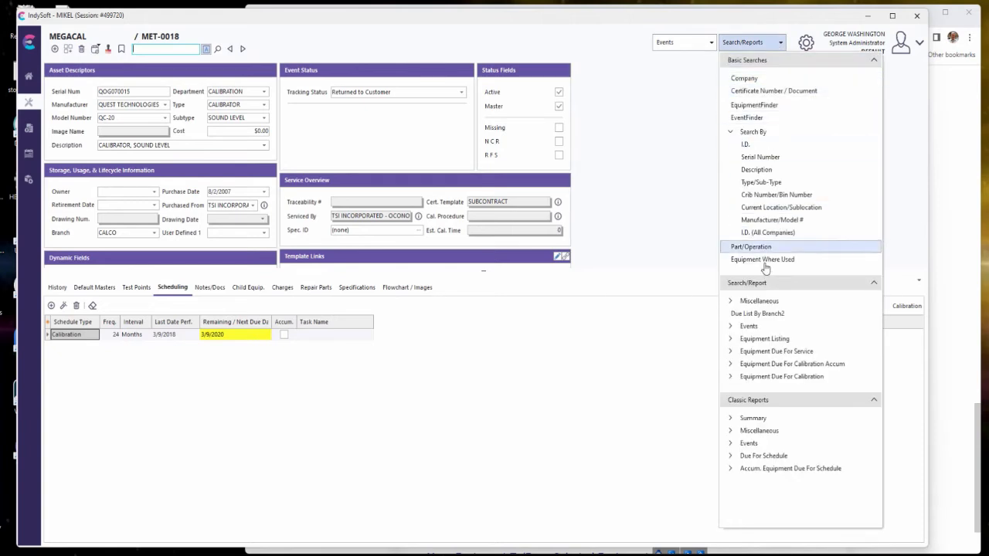
{"action": "left_click", "coordinate": [761, 314]}
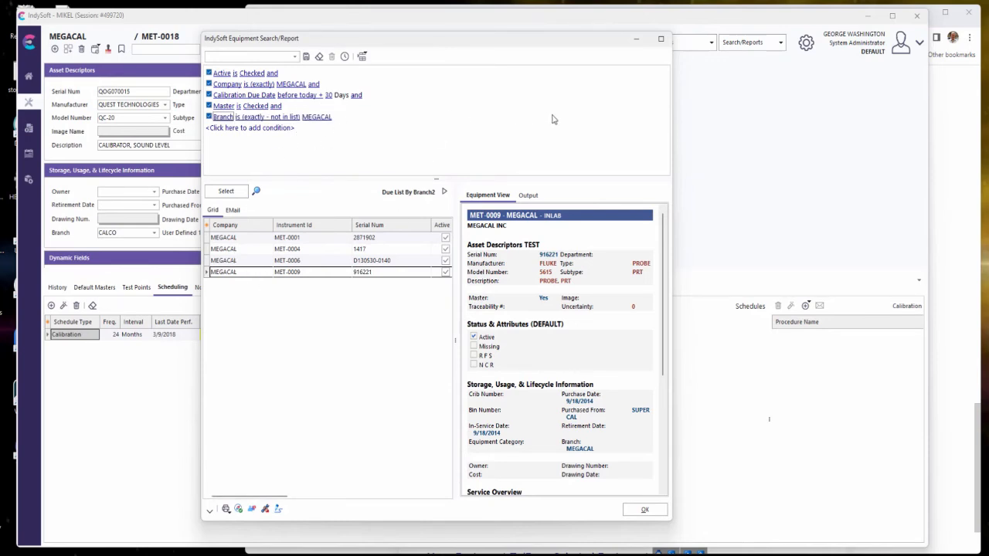
{"action": "left_click_drag", "start_coordinate": [671, 128], "coordinate": [739, 127]}
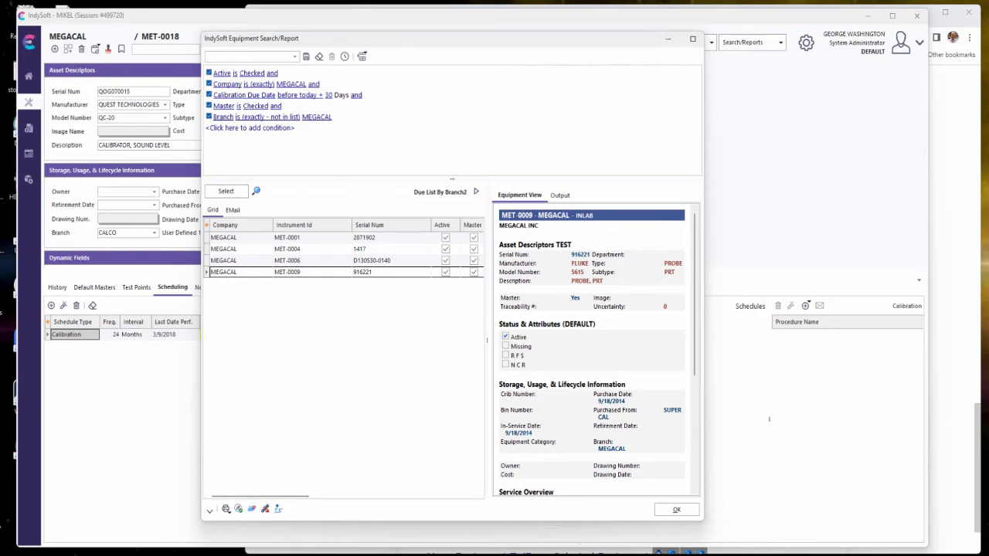
Review the Advanced Filter Options alias list in the browser's EquipmentFinder help article and return to IndySoft.
{"action": "left_click", "coordinate": [949, 166]}
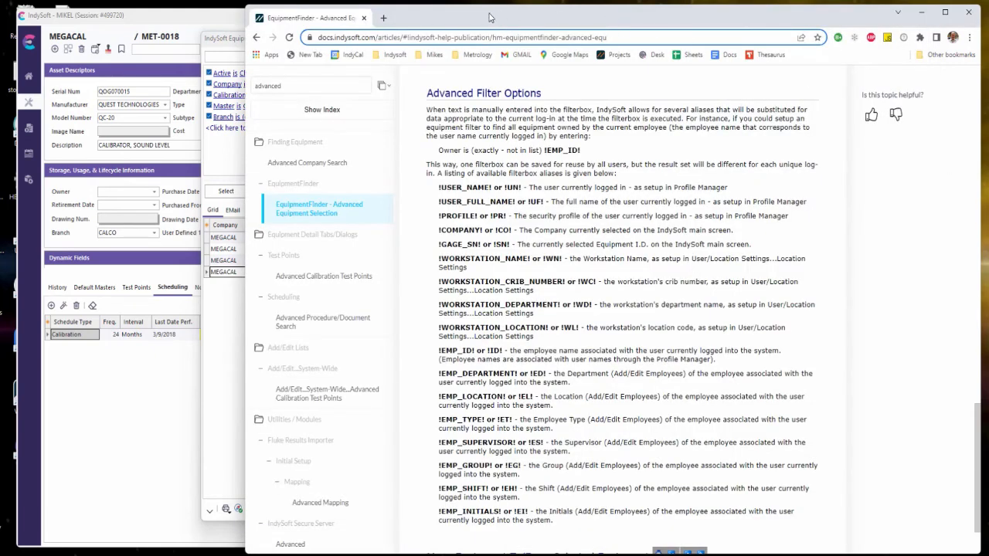
{"action": "left_click_drag", "start_coordinate": [489, 17], "coordinate": [465, 15]}
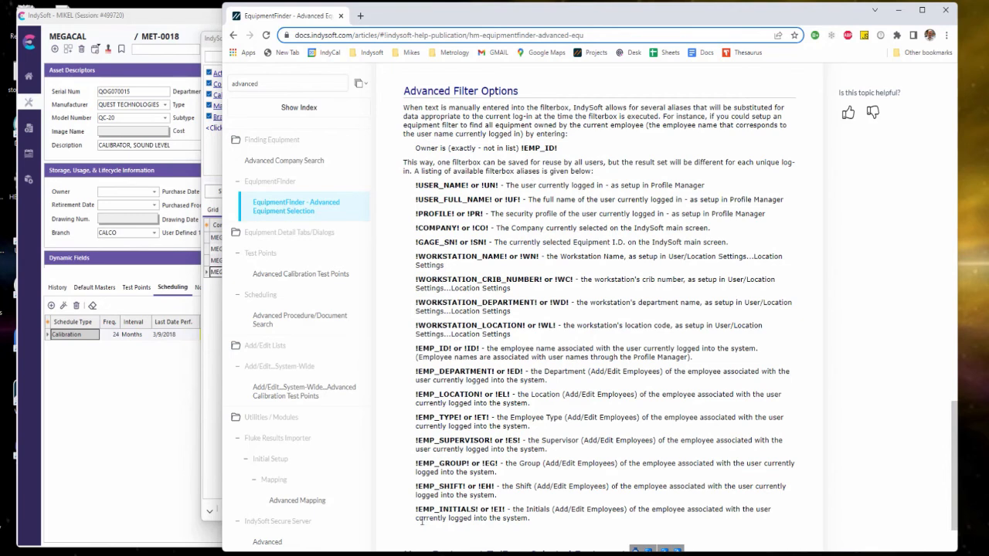
{"action": "left_click", "coordinate": [172, 401]}
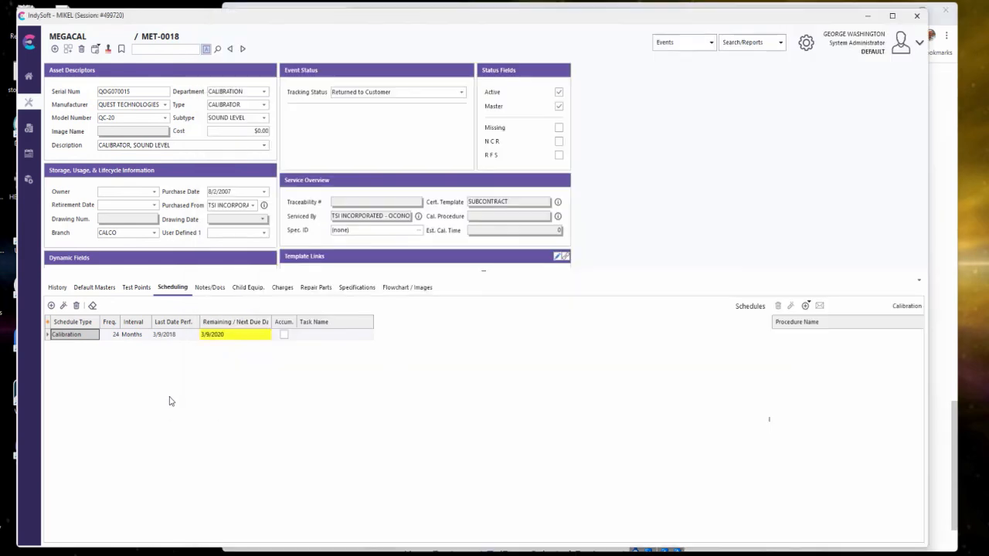
Load the saved Branch filter in EquipmentFinder's advanced equipment selection and reposition the window.
{"action": "left_click", "coordinate": [712, 42]}
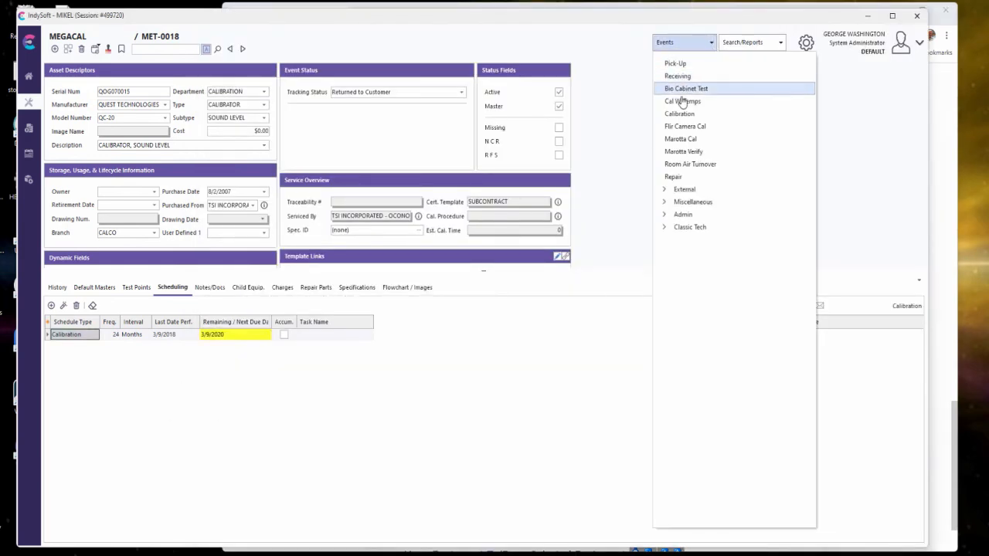
{"action": "left_click", "coordinate": [750, 42]}
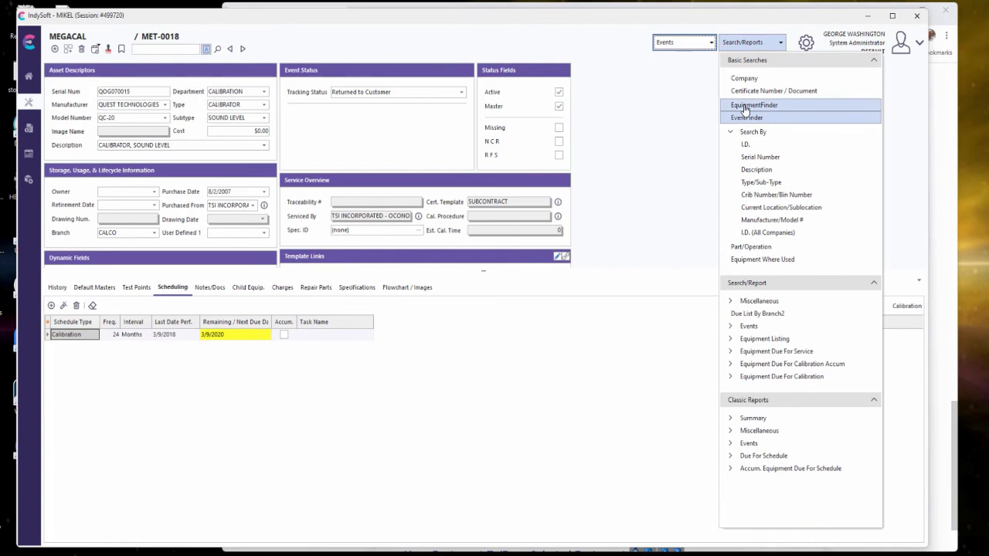
{"action": "left_click", "coordinate": [745, 108]}
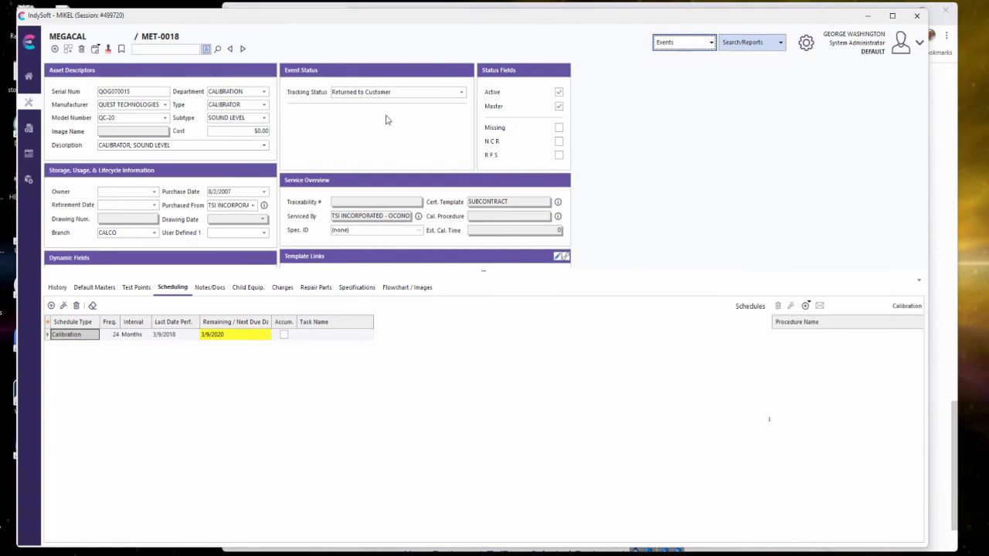
{"action": "left_click", "coordinate": [229, 120]}
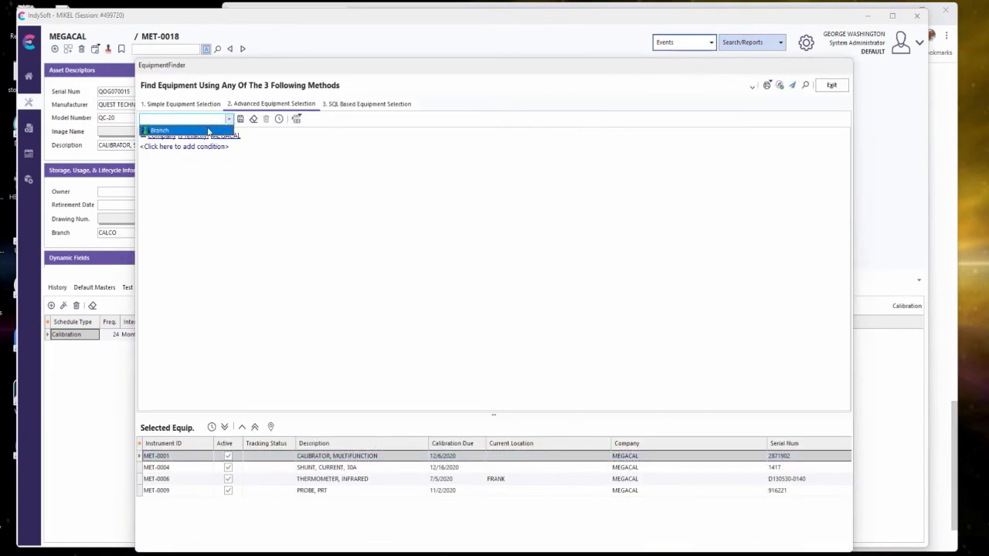
{"action": "left_click", "coordinate": [181, 131]}
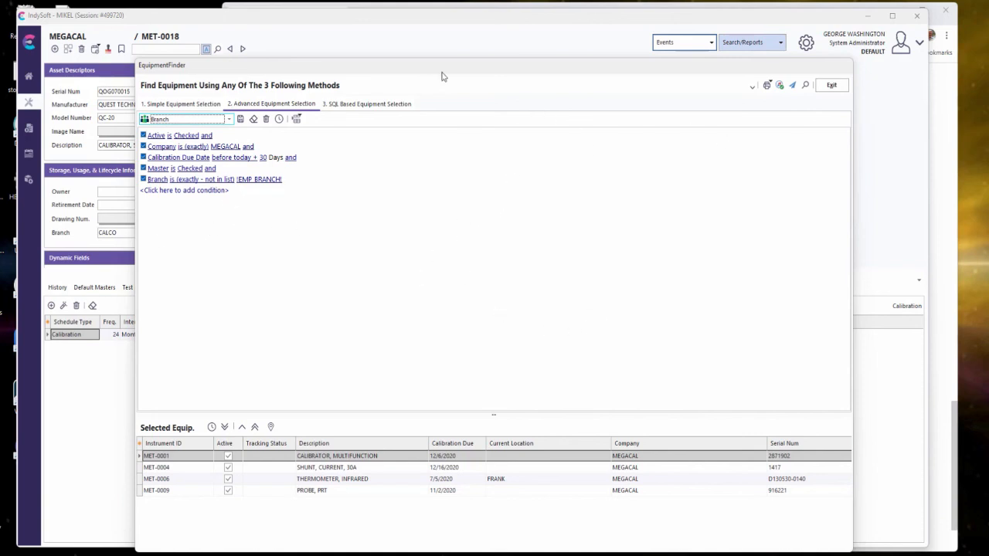
{"action": "left_click_drag", "start_coordinate": [442, 76], "coordinate": [421, 60]}
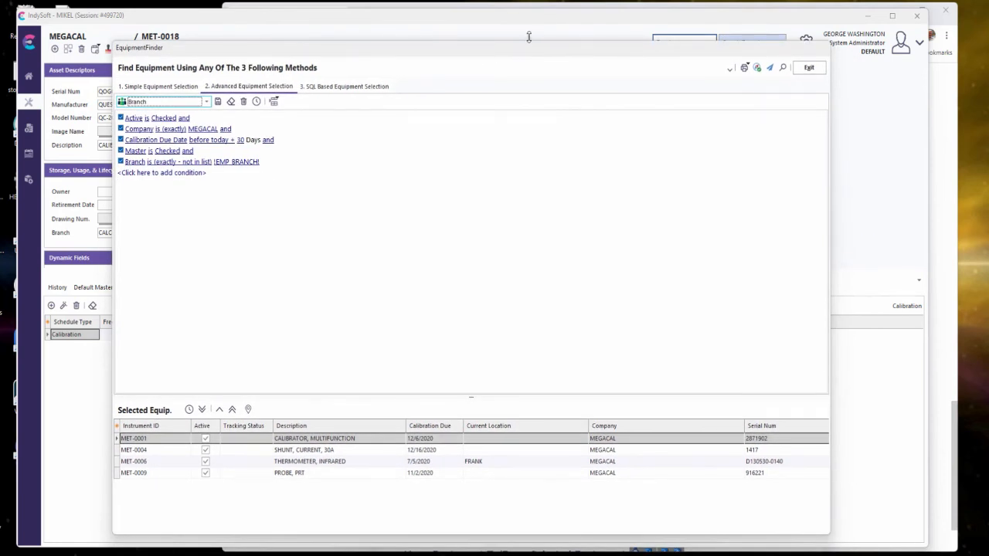